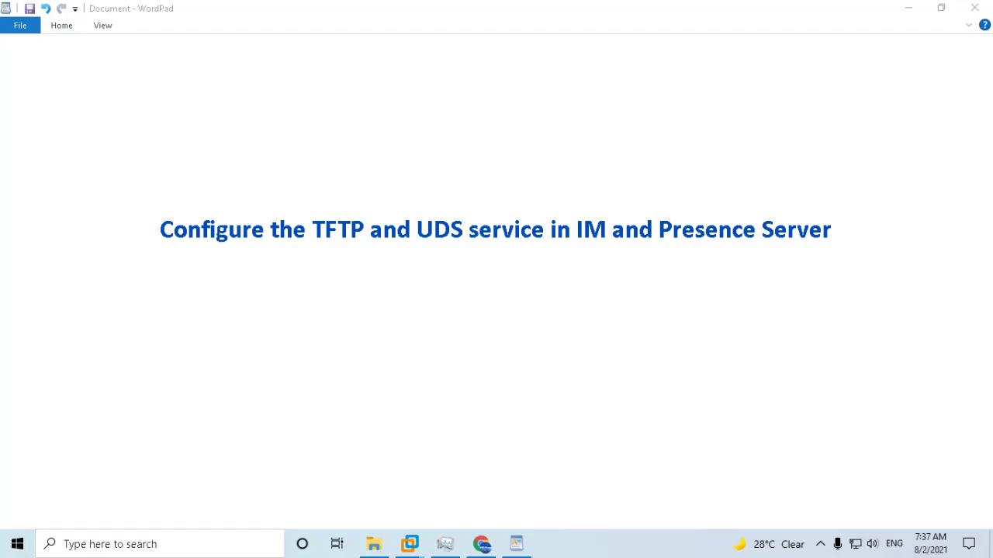
Step: Switch to Cisco Unified CM IM and Presence Administration in Chrome and open the Client Settings page
click(481, 543)
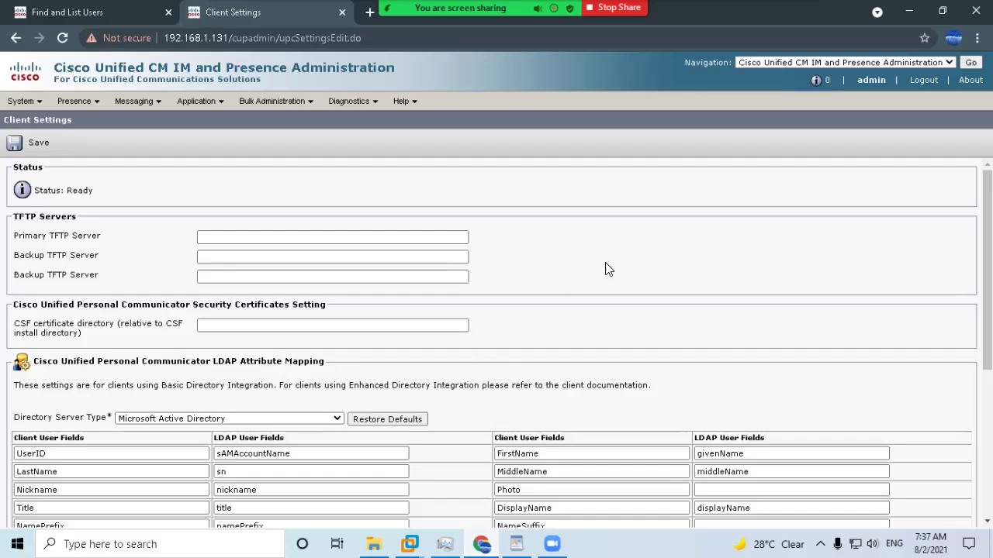
click(970, 63)
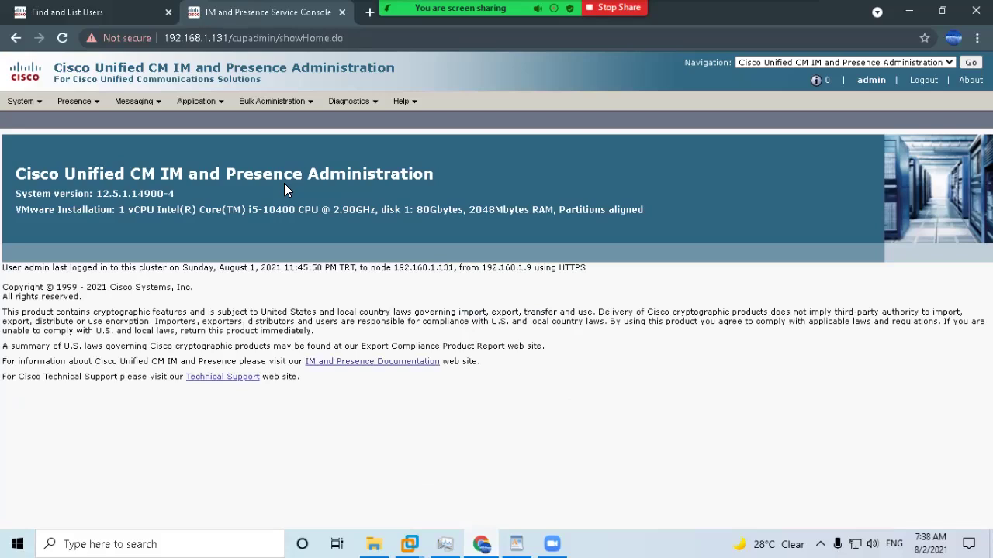
mouse_move(208, 109)
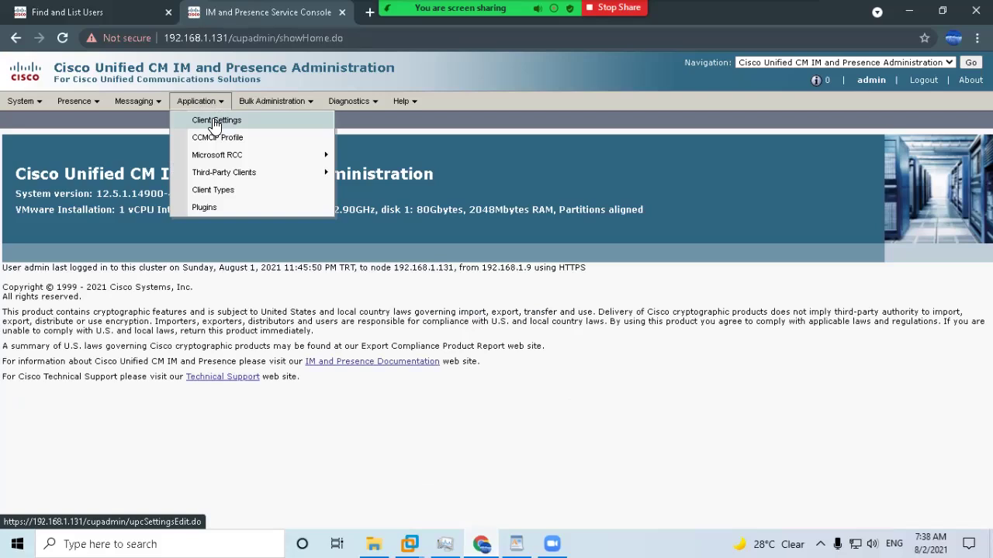
click(216, 121)
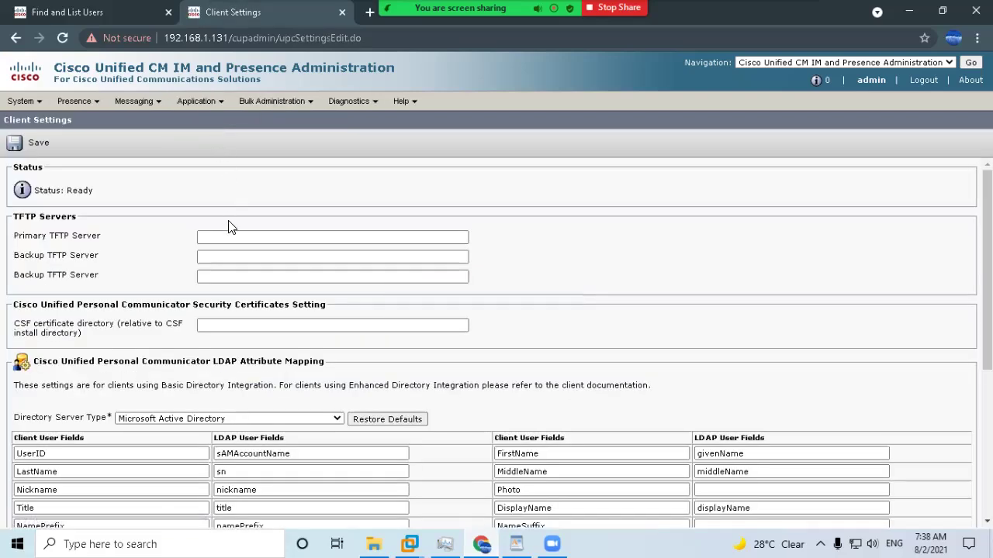
Step: Set the primary TFTP server to 192.168.1.101 in the client settings
click(225, 237)
text(1)
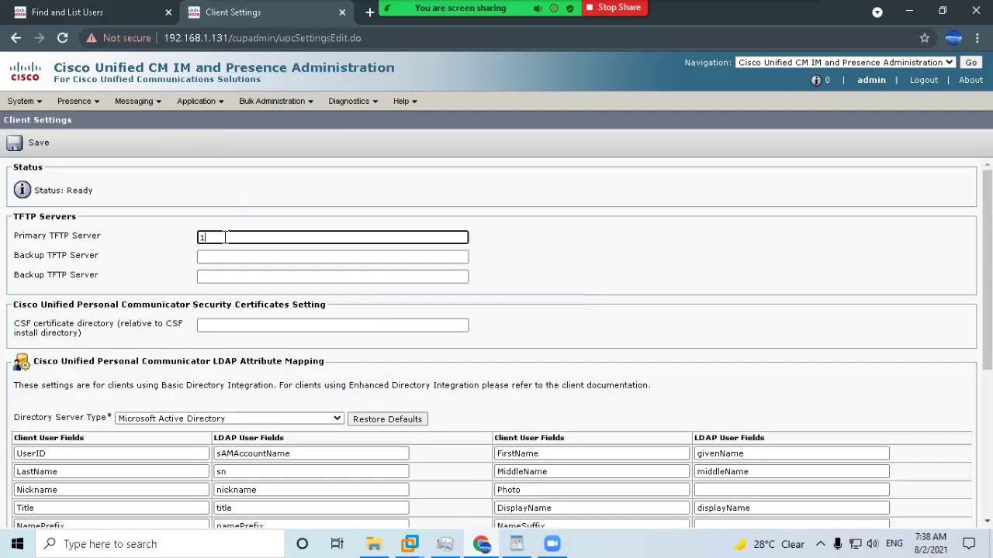
text(92.168.1.101)
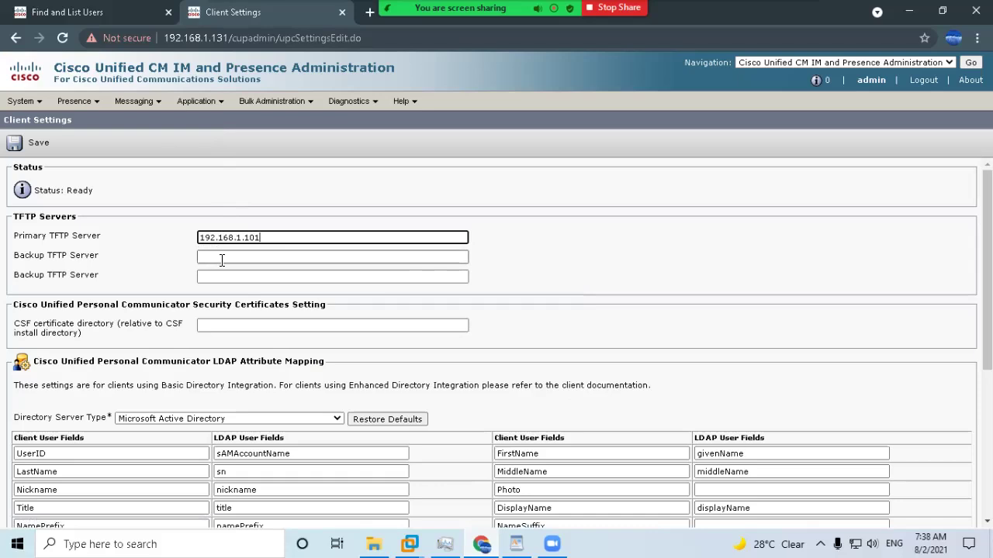
Step: Set the first backup TFTP server to 192.168.1.102
click(217, 257)
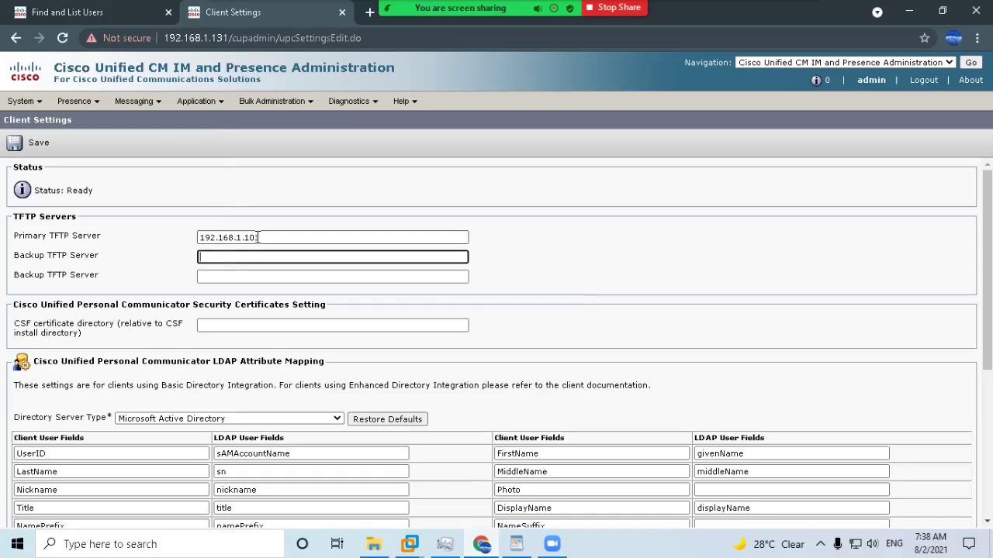
key(shift+Tab)
key(ctrl+c)
click(217, 257)
key(ctrl+v)
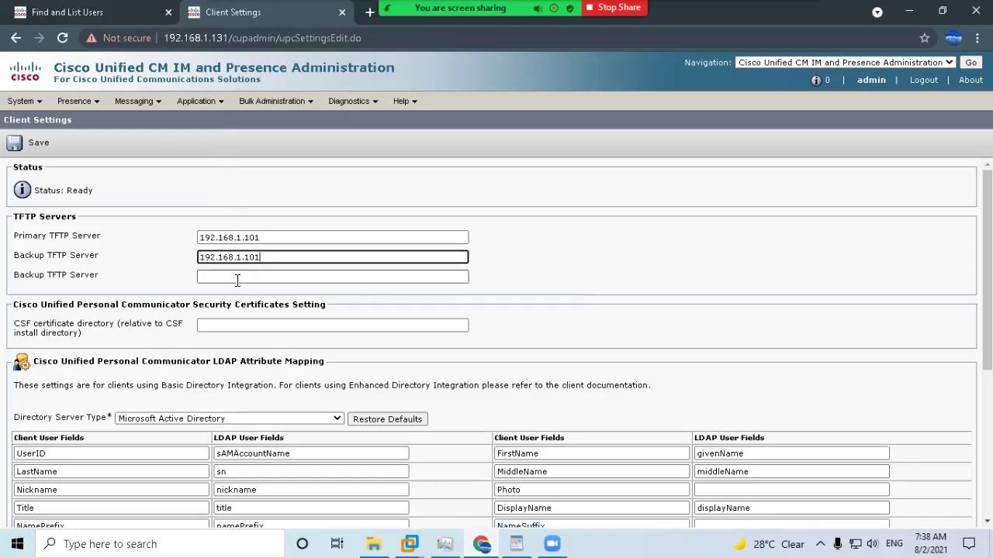
text(2)
click(512, 264)
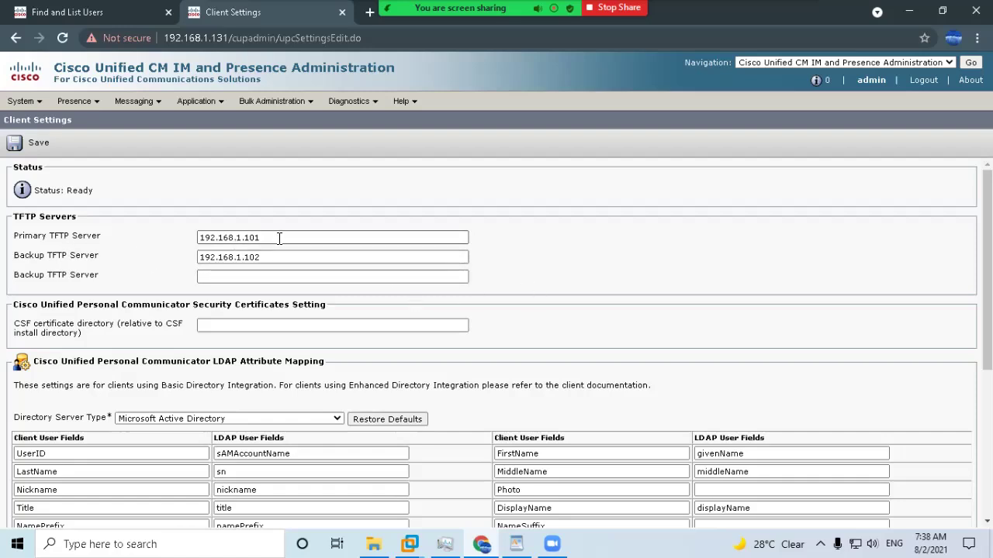
Step: Review the TFTP server addresses and LDAP attribute mapping, and save the client settings
drag(279, 237, 190, 247)
drag(284, 260, 203, 261)
click(698, 268)
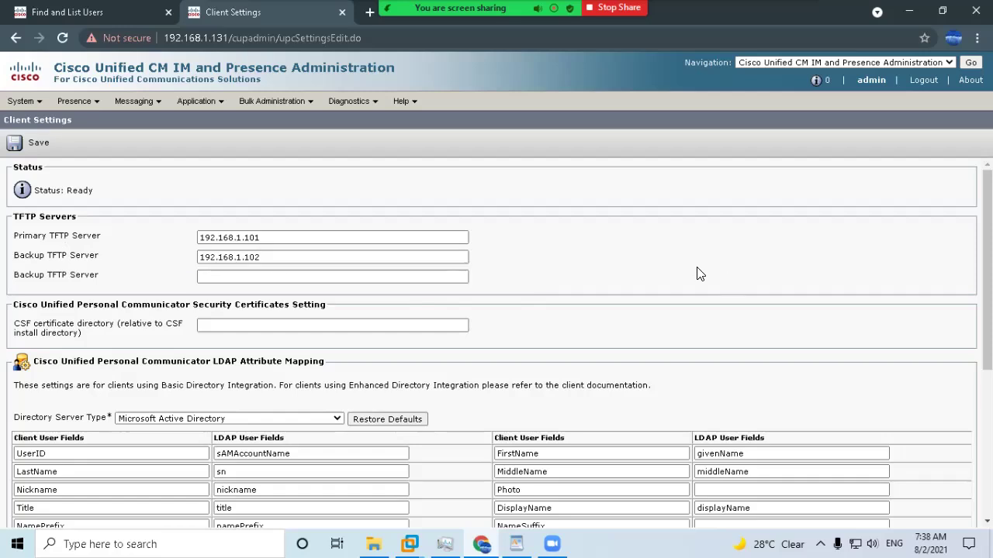
scroll(578, 283, down, 5)
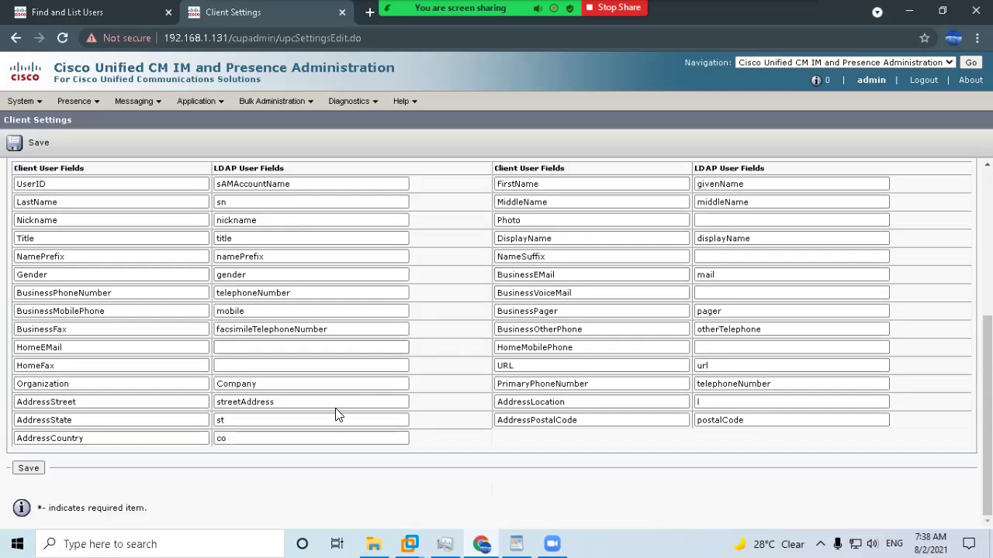
scroll(336, 412, up, 5)
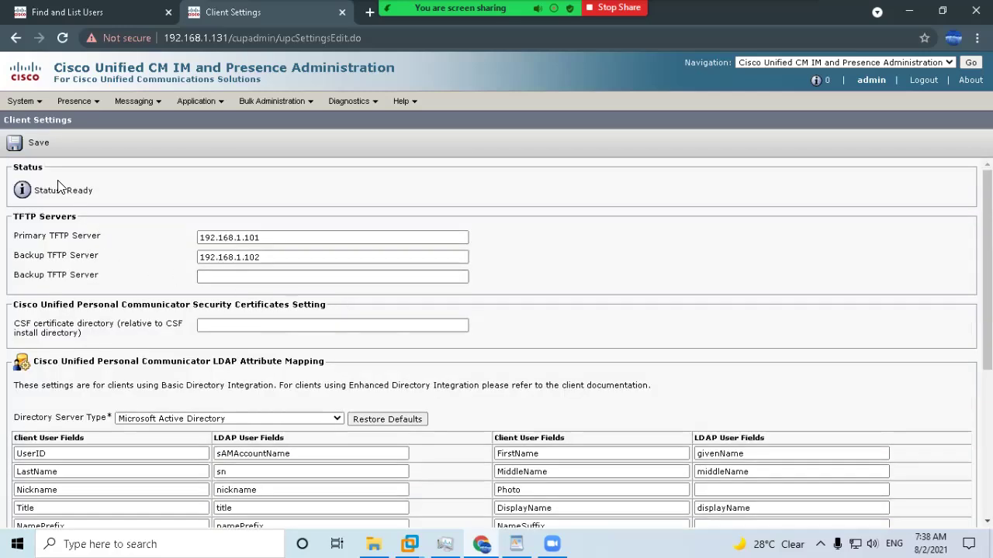
click(14, 145)
Step: Search the existing CCMCIP profiles without a filter and start adding a new profile
mouse_move(225, 101)
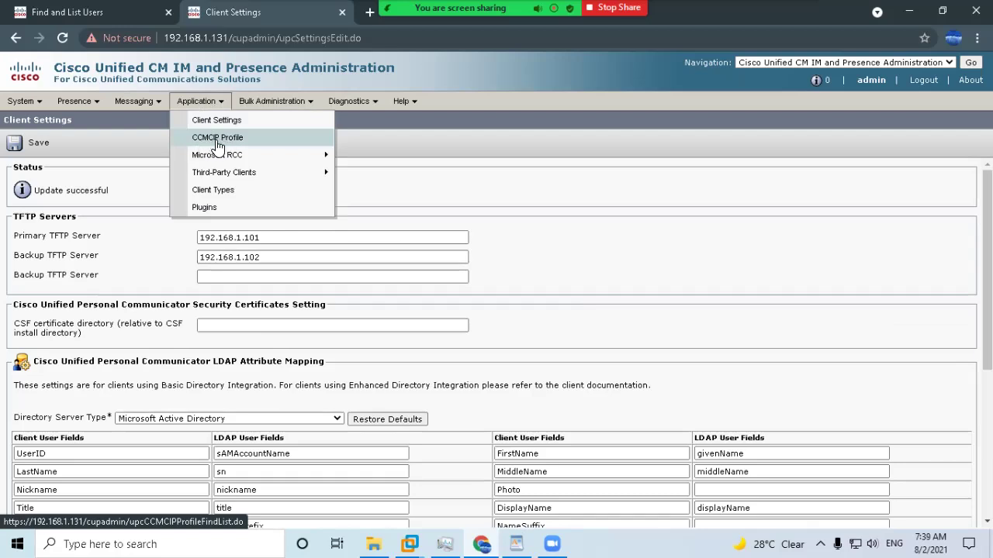
click(216, 144)
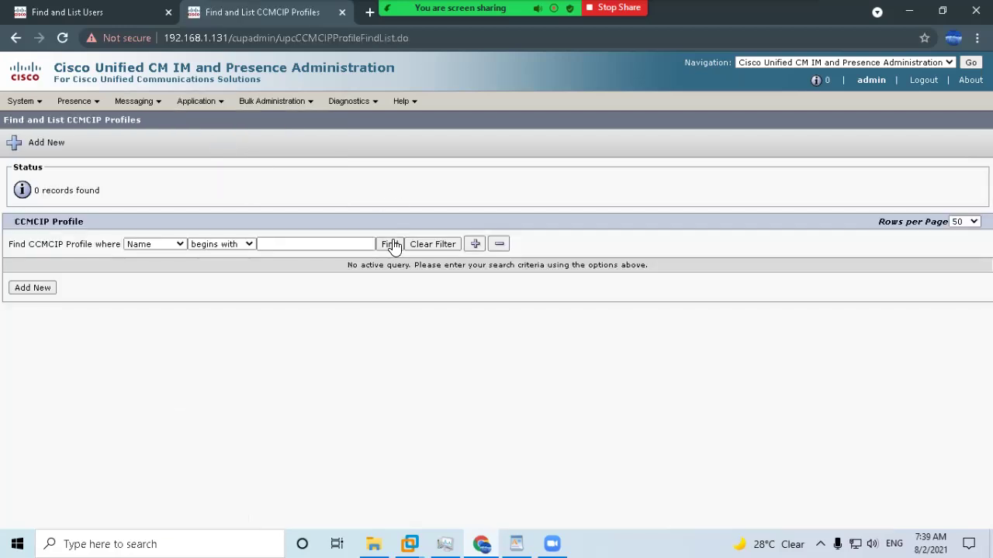
click(392, 244)
click(45, 291)
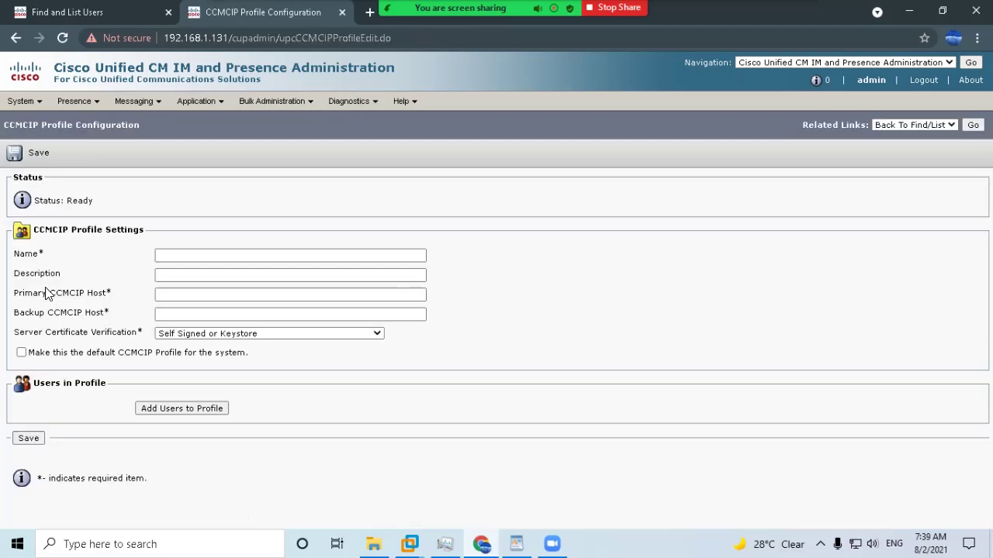
Step: Name the new profile CCMCIP and give it the description "CCMCIP UDS Service"
click(165, 253)
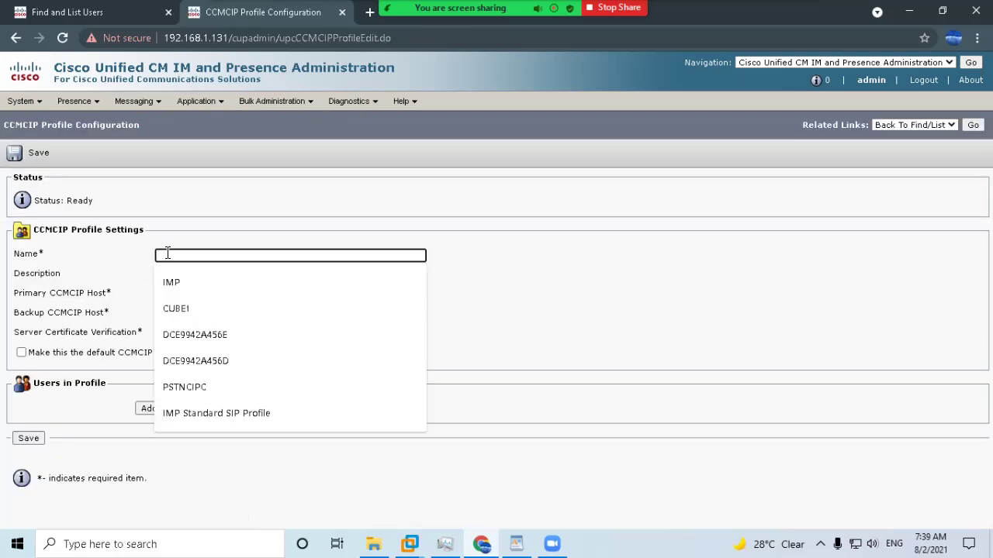
text(C)
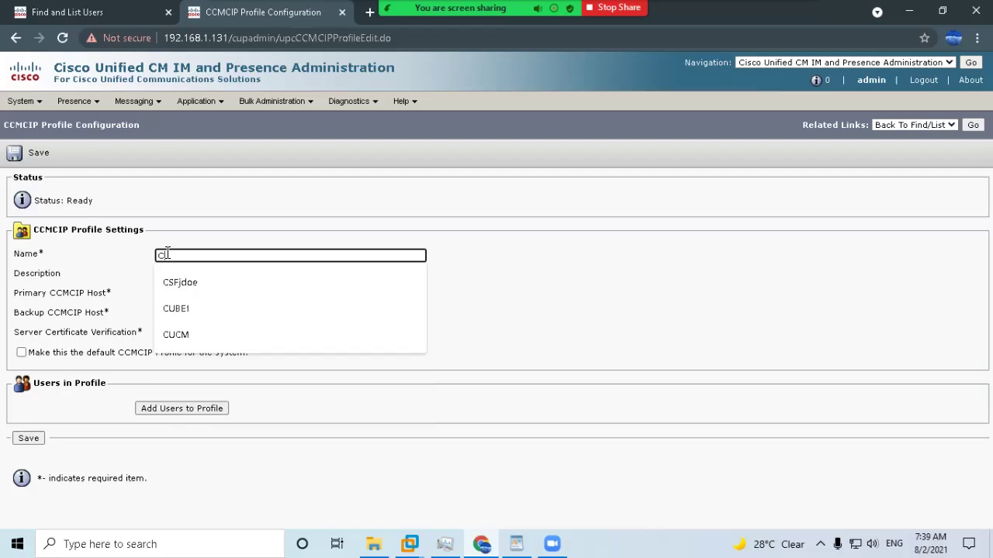
text(CMCIP)
key(Tab)
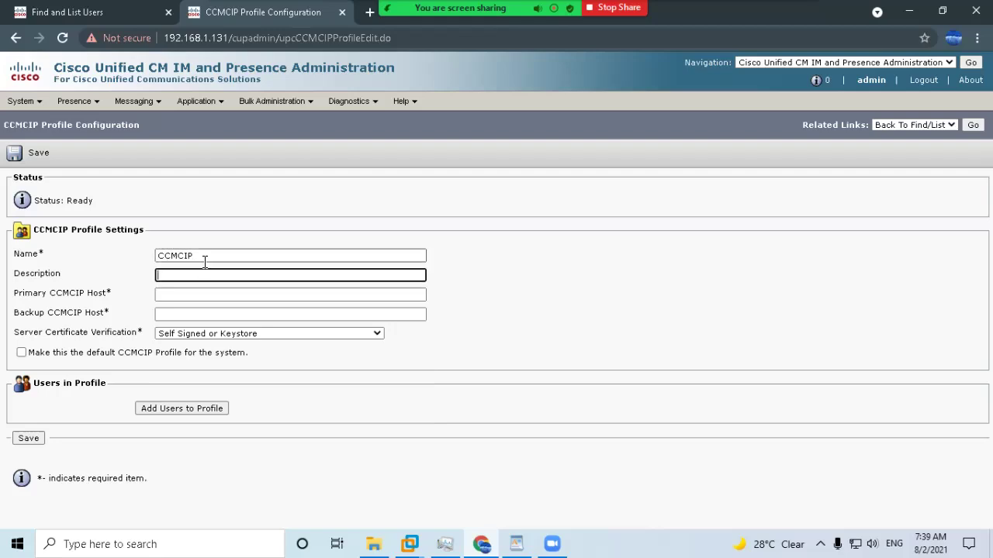
drag(204, 257, 142, 270)
click(165, 277)
text(CCMCIP )
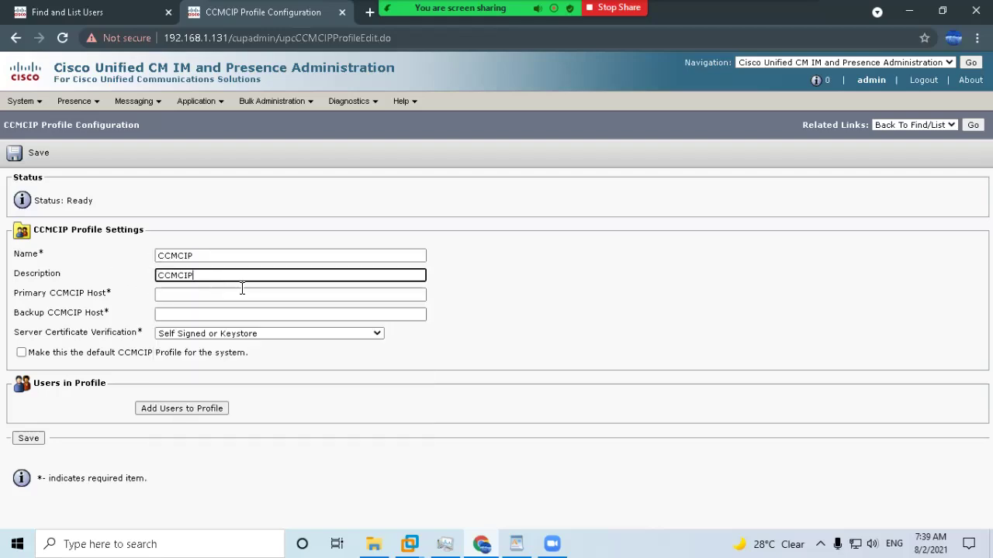
text(UDS Service)
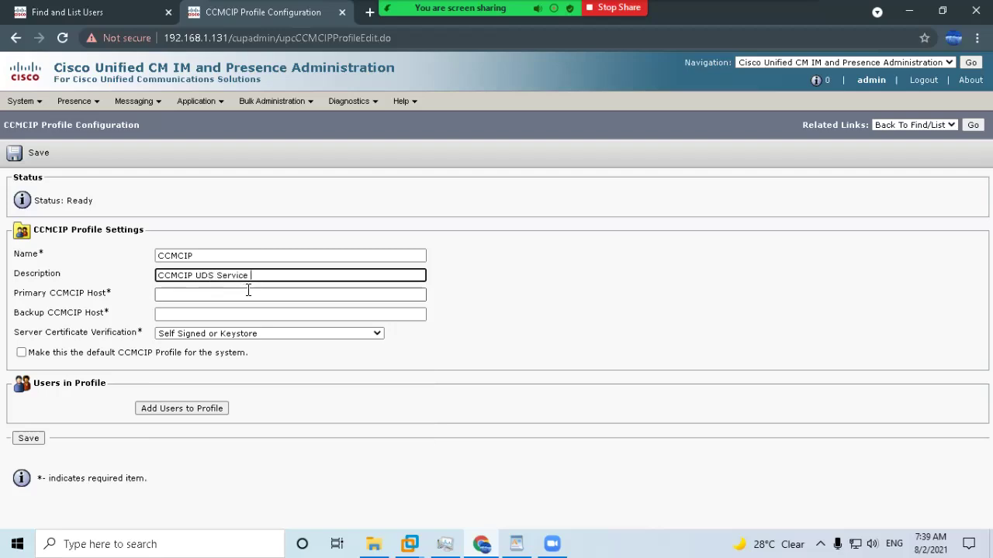
Step: Set the profile's primary CCMCIP host to 192.168.1.102
click(230, 294)
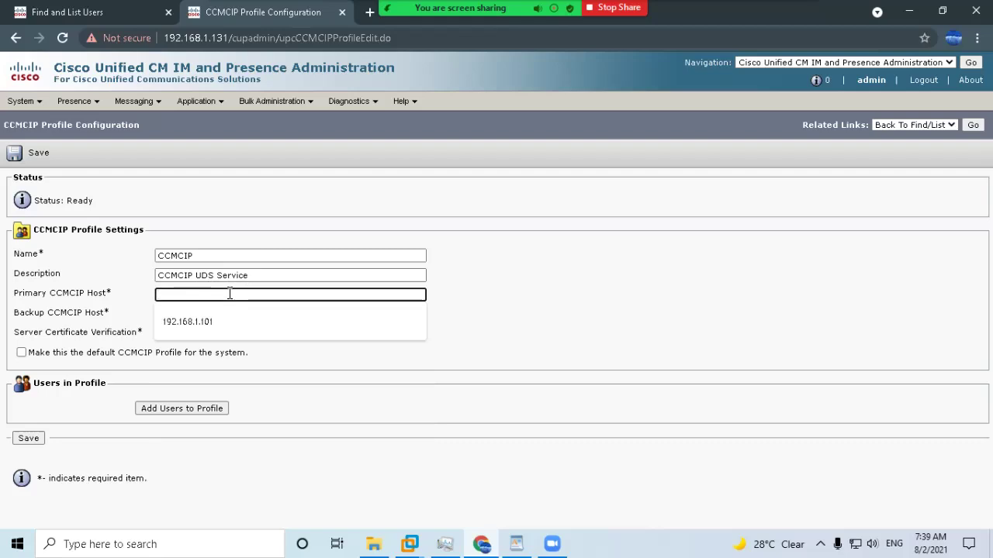
click(231, 311)
key(BackSpace)
text(2)
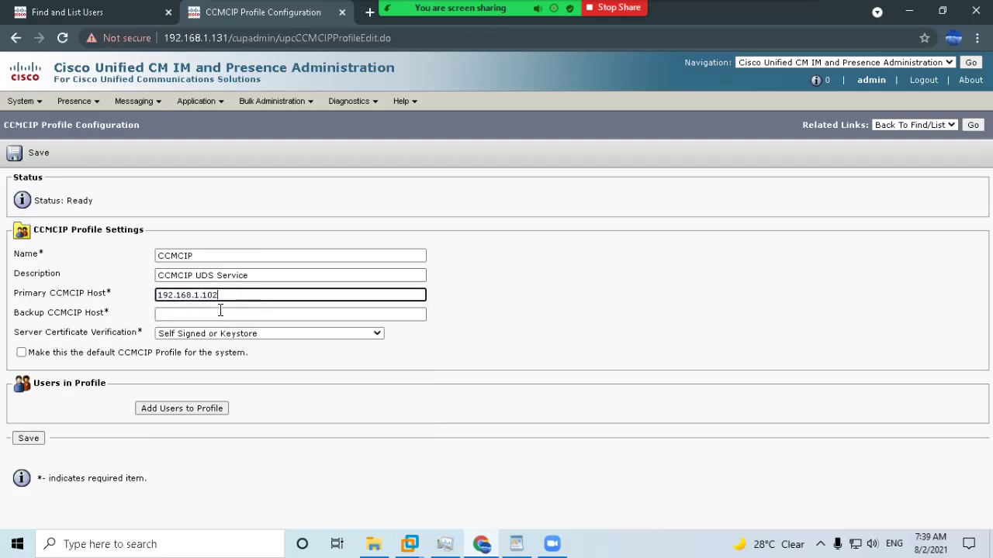
Step: Set the profile's backup CCMCIP host to 192.168.1.101, reusing the primary host's address with a changed last digit
click(247, 313)
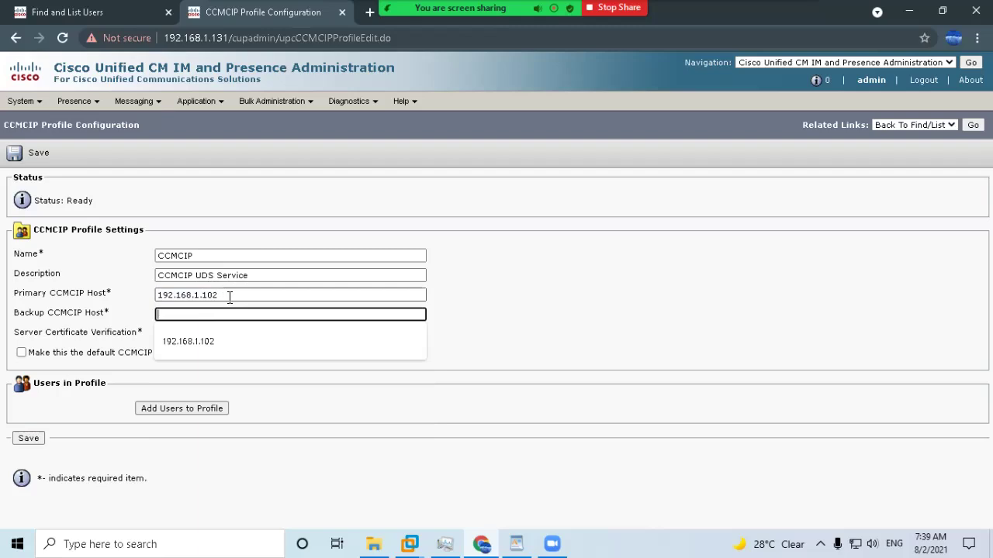
click(230, 297)
key(ctrl+a)
key(ctrl+c)
click(172, 313)
key(ctrl+v)
key(BackSpace)
text(1)
click(550, 339)
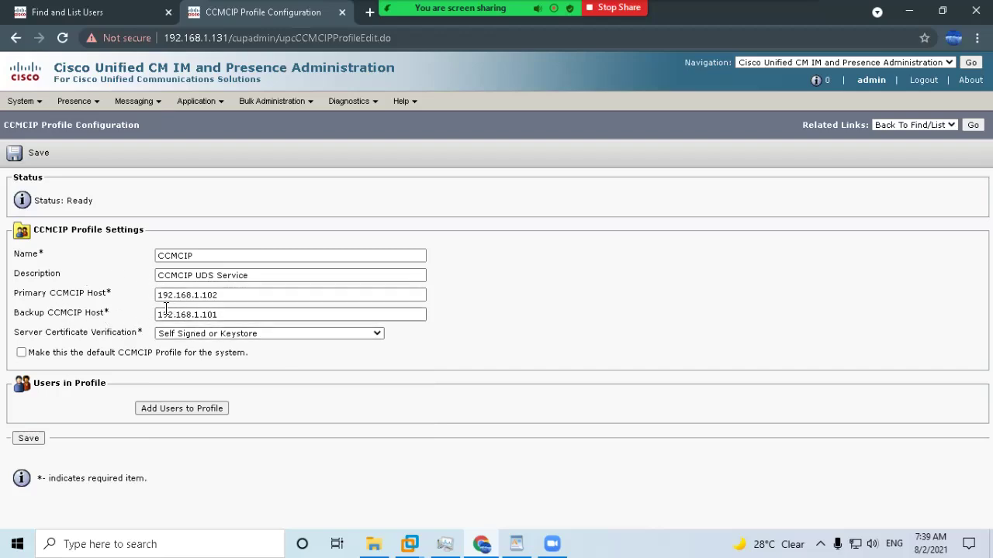
click(196, 309)
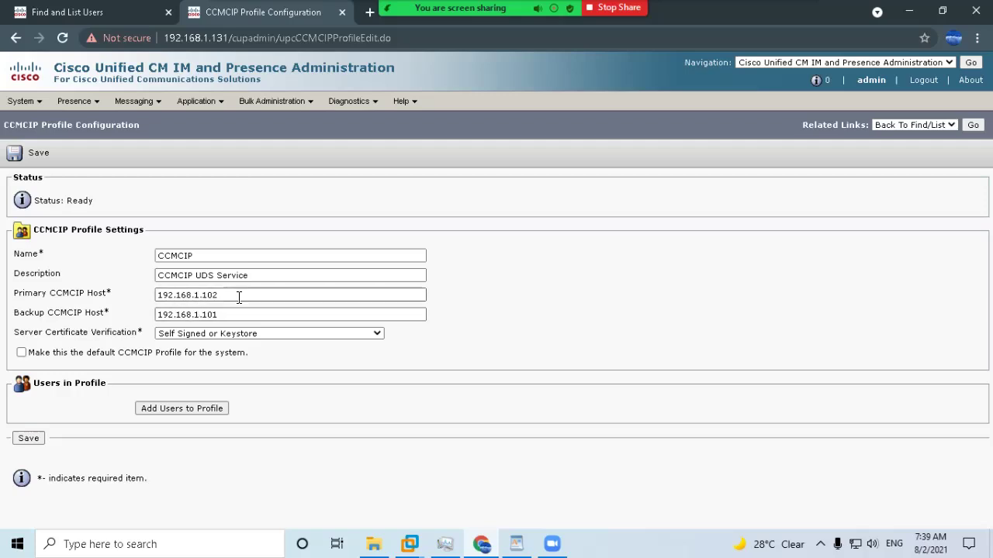
drag(238, 296, 155, 298)
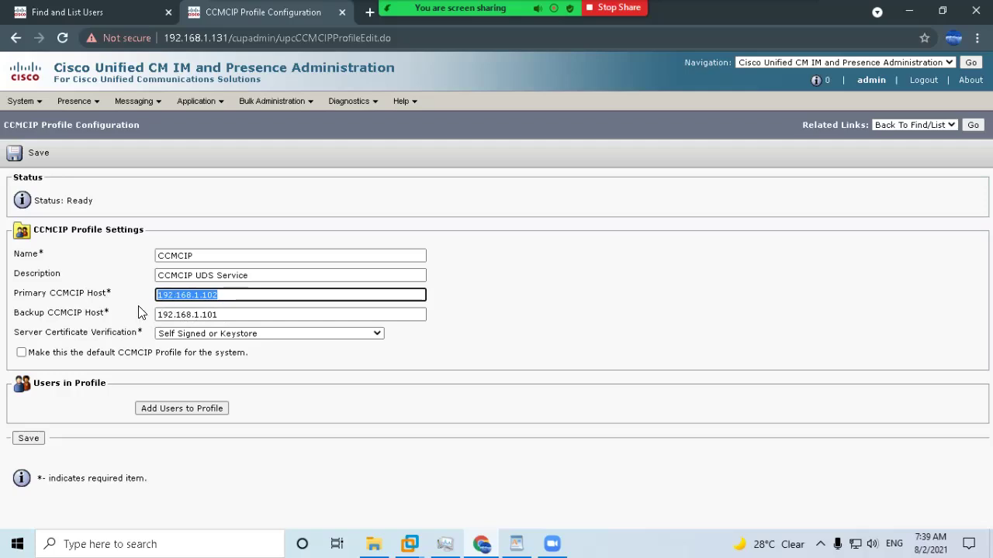
Step: Make this the default CCMCIP profile for the system, accept the notice, and save the profile
click(20, 353)
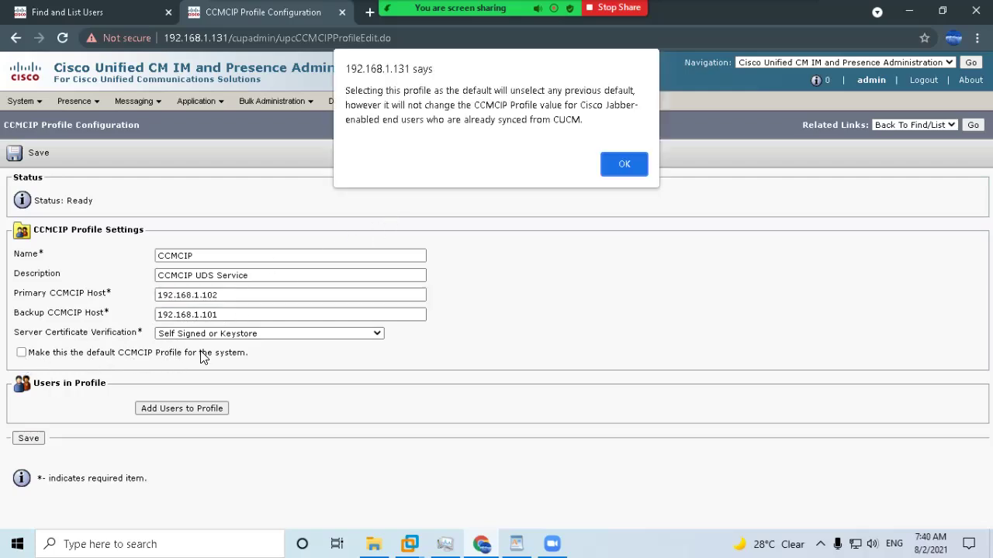
click(625, 165)
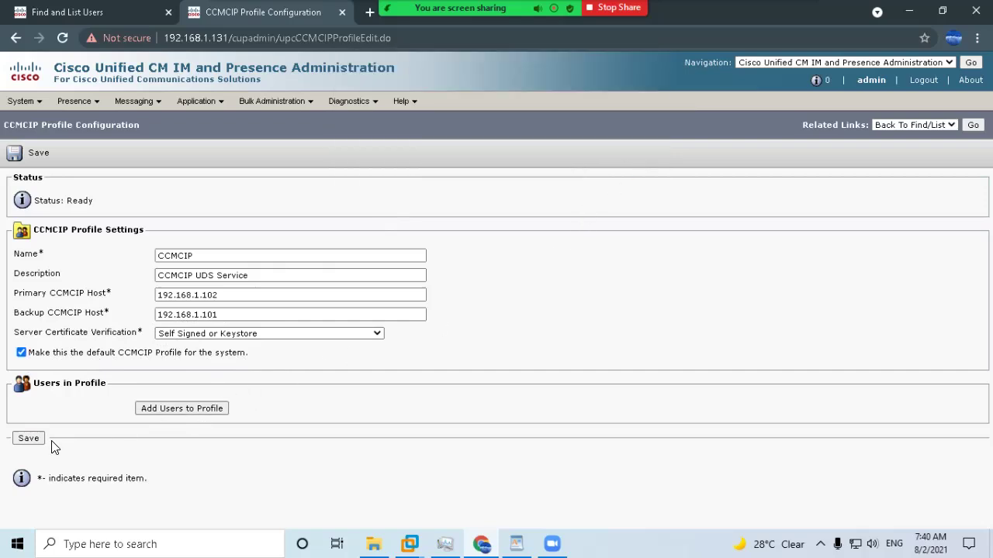
click(28, 439)
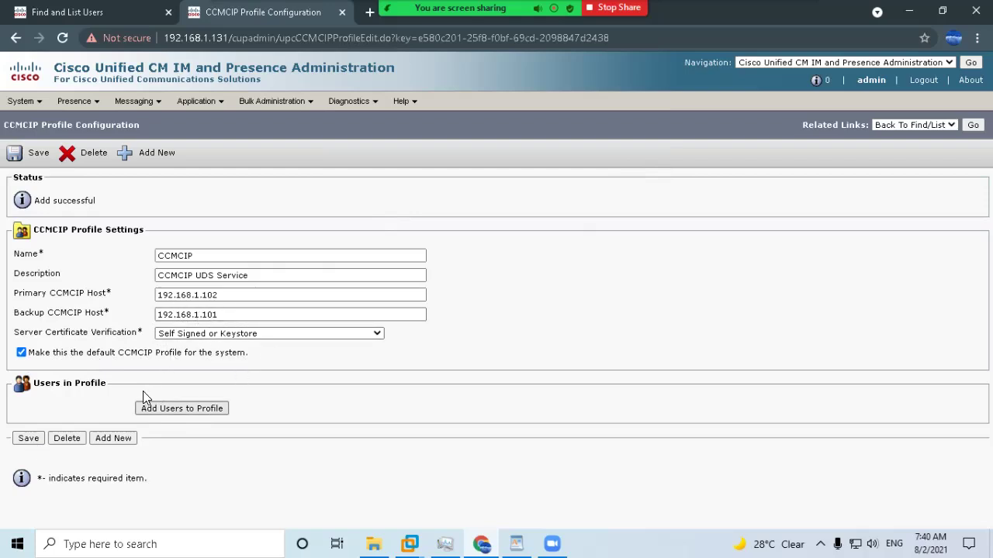
Step: Return to the CCMCIP profile list and check the entry for the saved CCMCIP profile
mouse_move(197, 101)
click(219, 139)
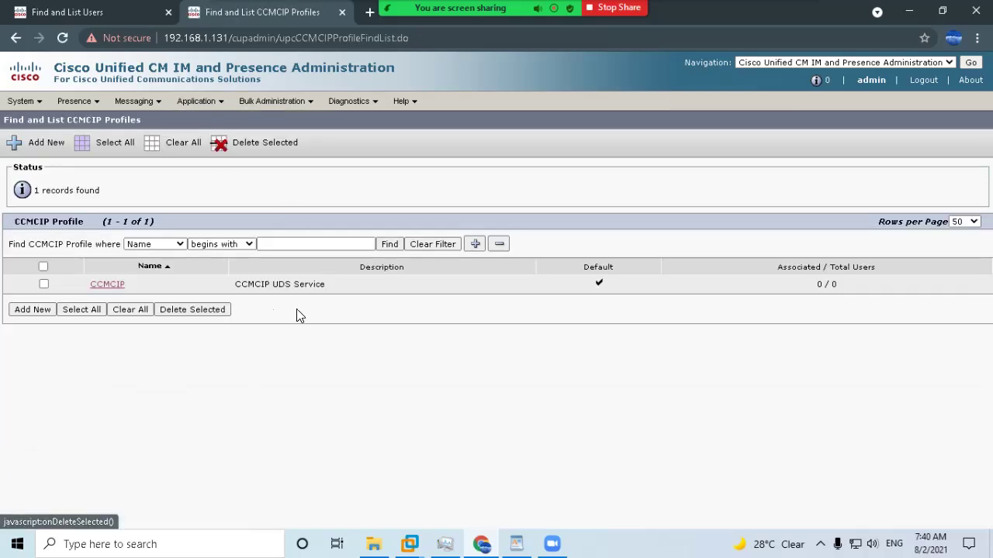
drag(847, 284, 91, 290)
click(881, 279)
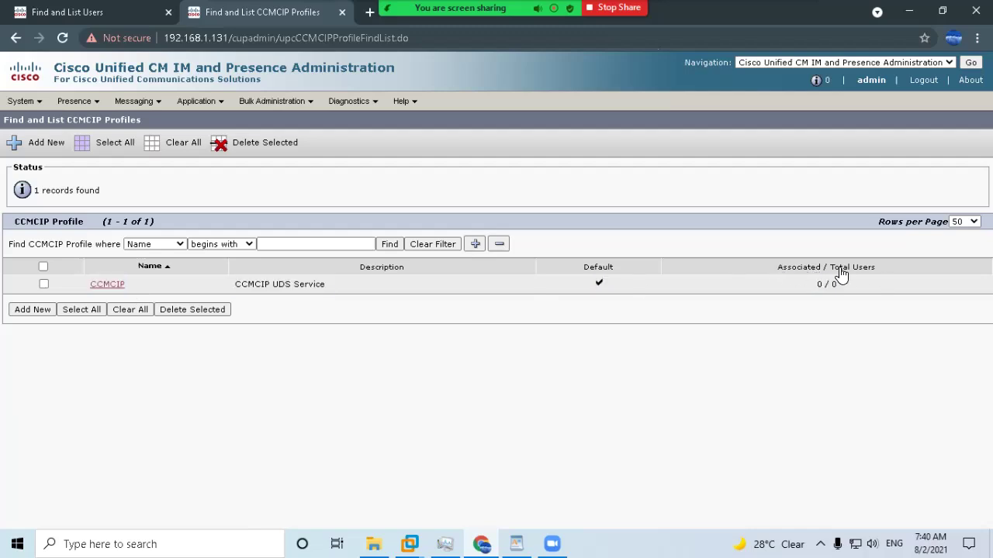
Step: Check the service status of the IMPPUB and IMPSUB nodes in the presence topology and view the DefaultCUPSubcluster details
mouse_move(23, 104)
click(38, 123)
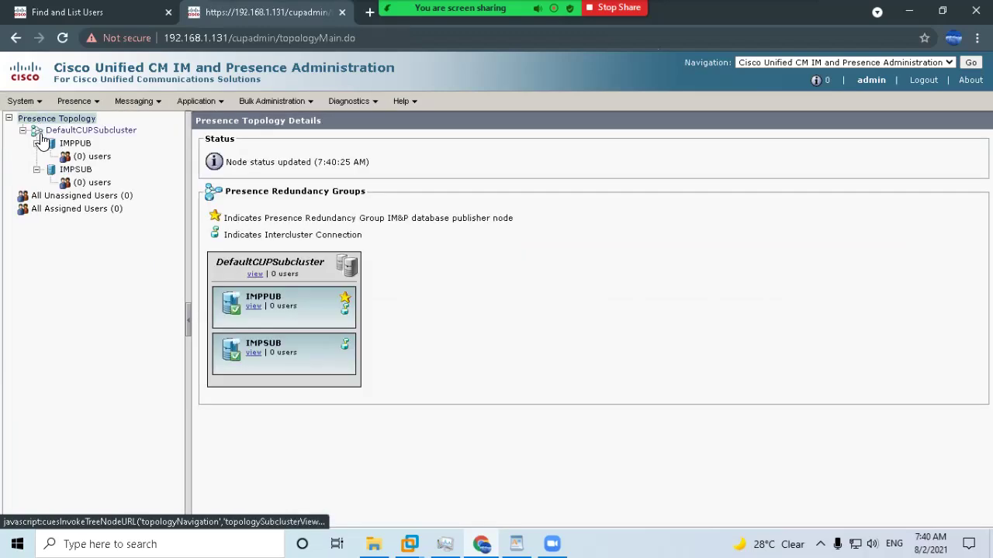
mouse_move(235, 316)
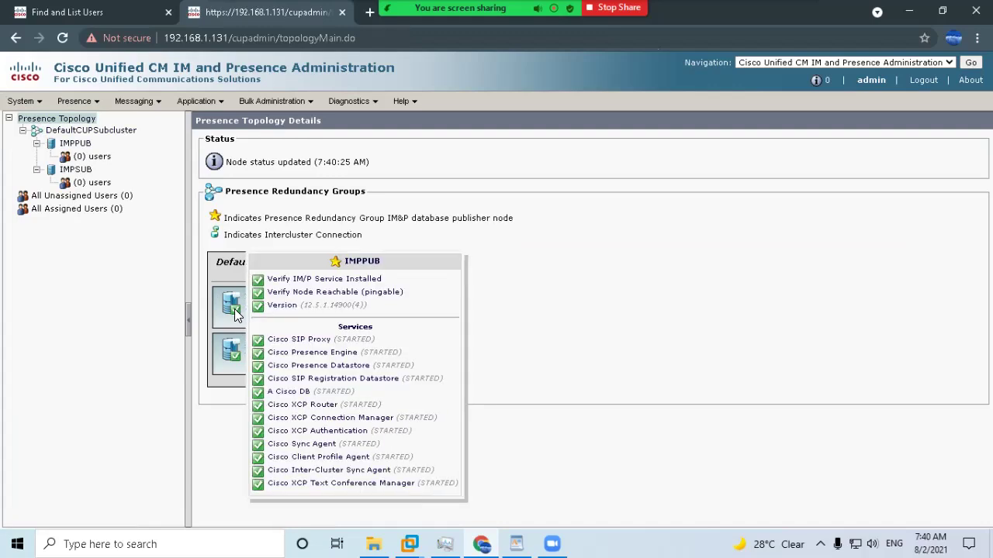
mouse_move(231, 360)
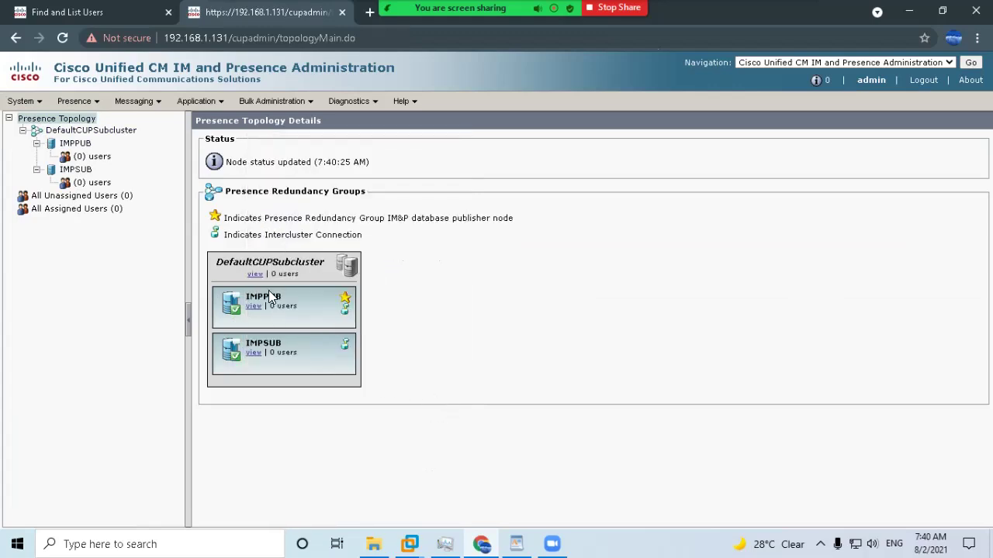
click(256, 274)
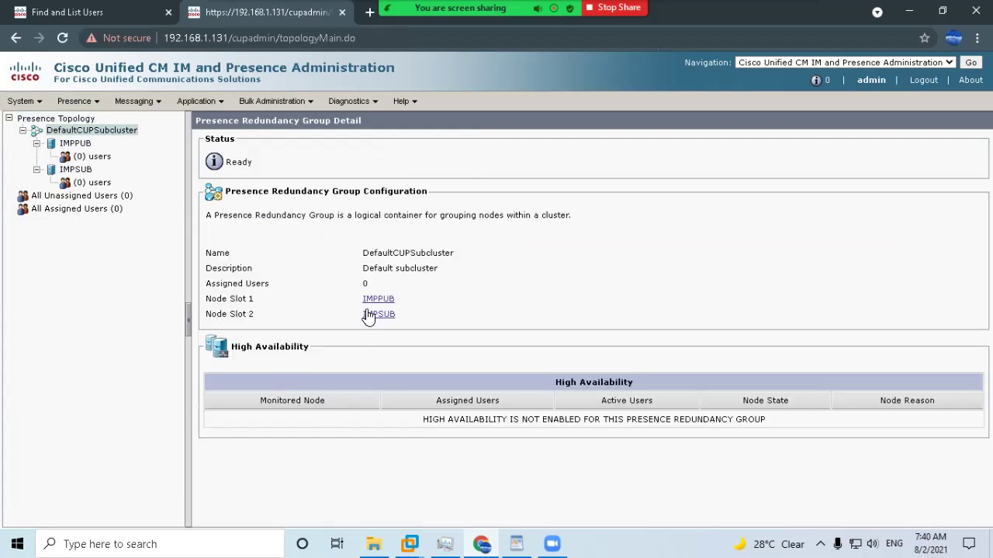
Step: Open the IMPPUB node details from the redundancy group and check its services, including SIP Federation Connection Manager and Message Archiver
click(377, 299)
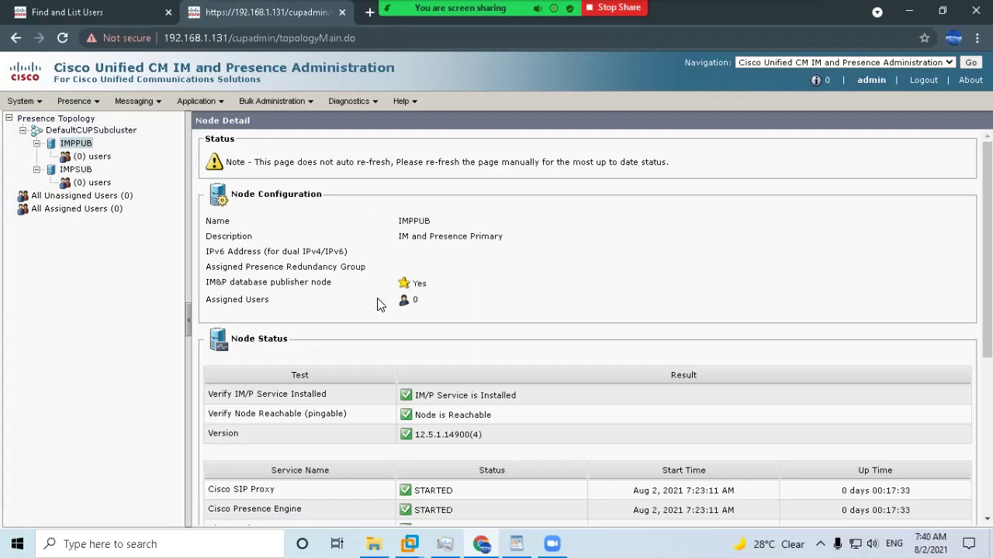
scroll(504, 309, down, 4)
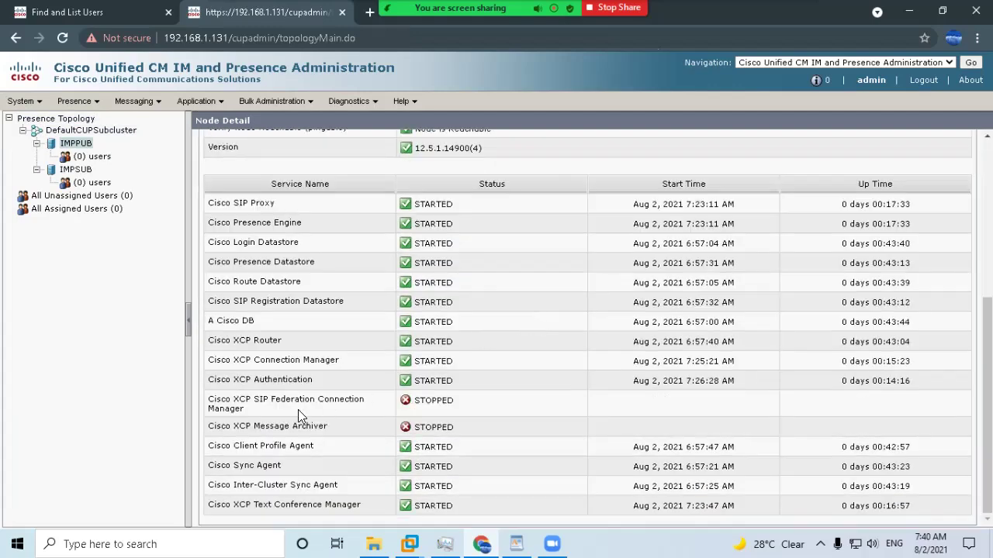
drag(208, 399, 541, 432)
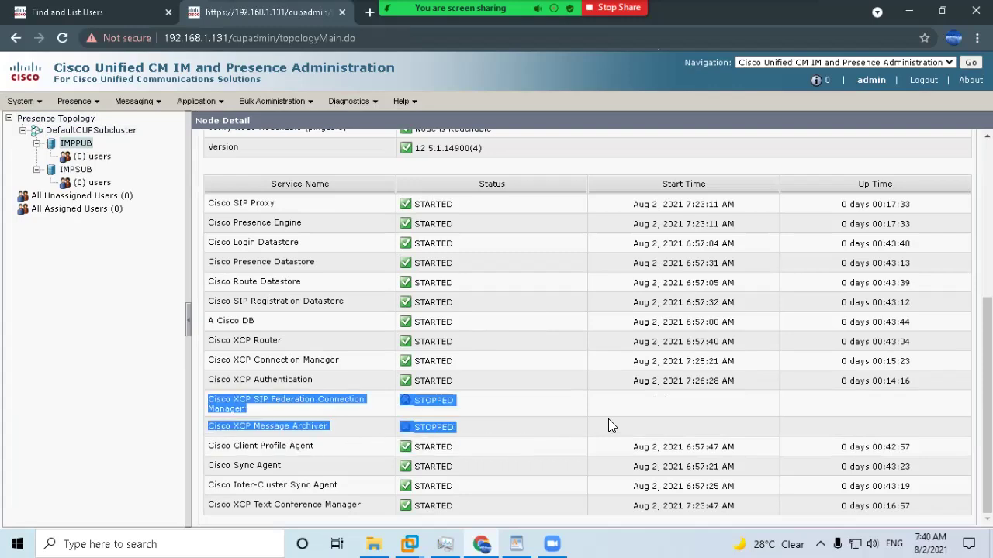
scroll(864, 454, up, 5)
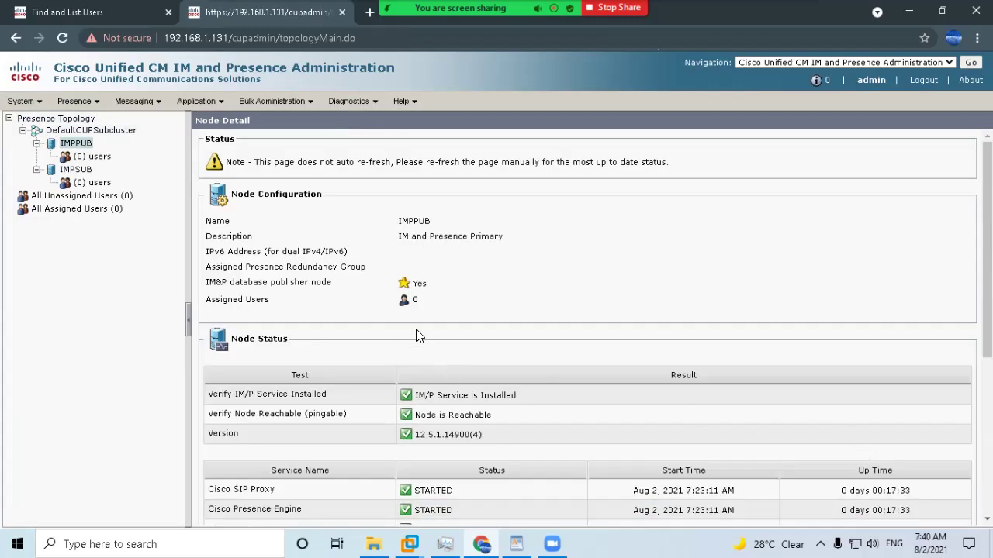
Step: Open the IMPSUB node details and check its node tests and the status of all its services
click(76, 170)
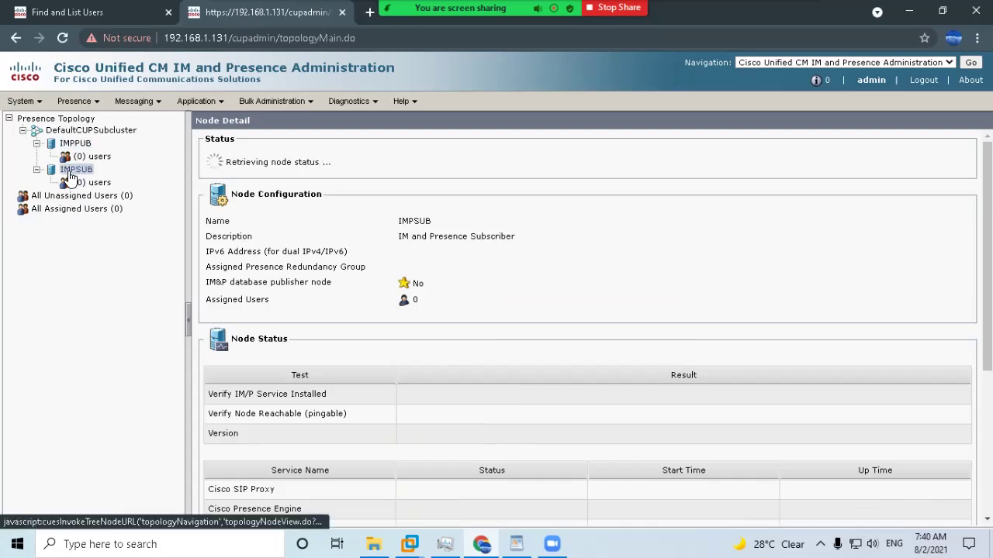
scroll(594, 309, down, 5)
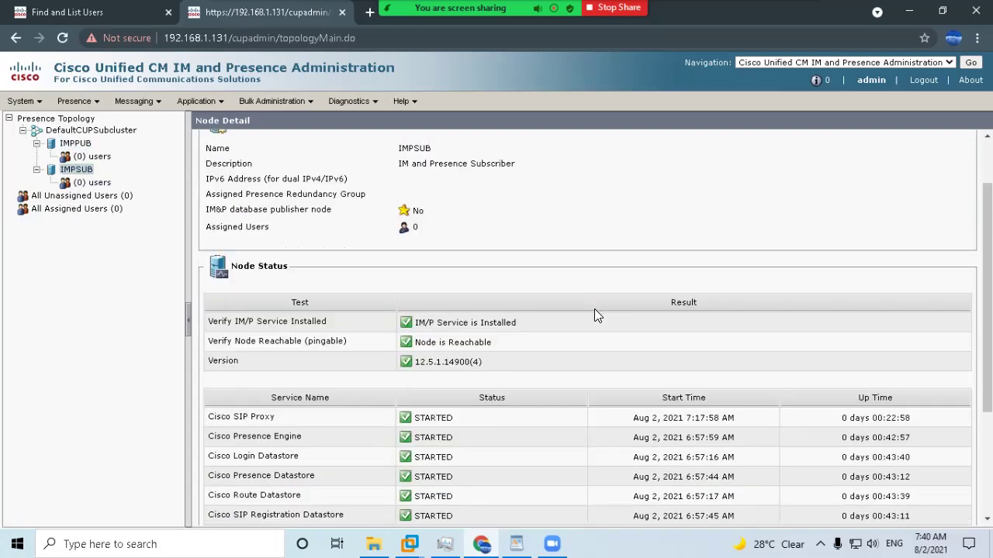
drag(307, 455, 870, 500)
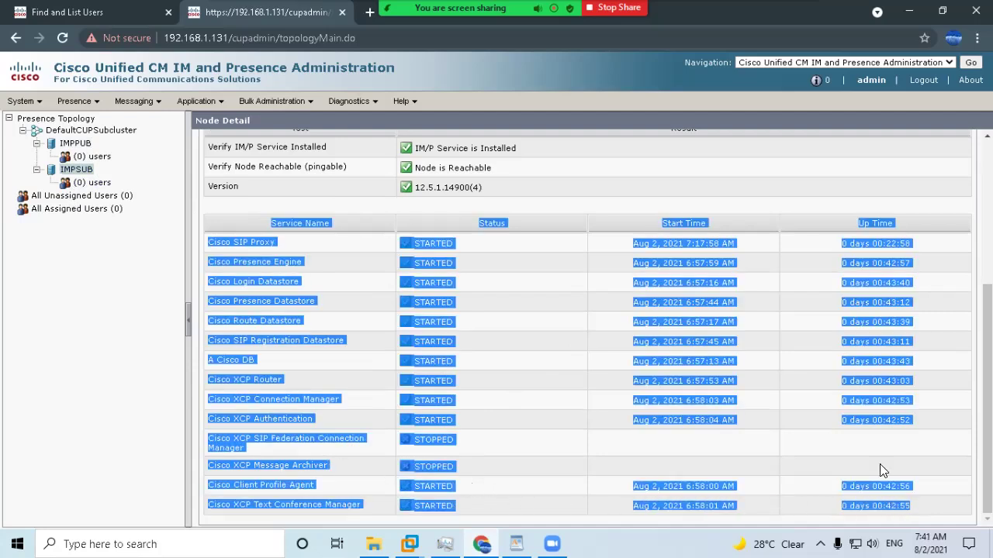
click(509, 487)
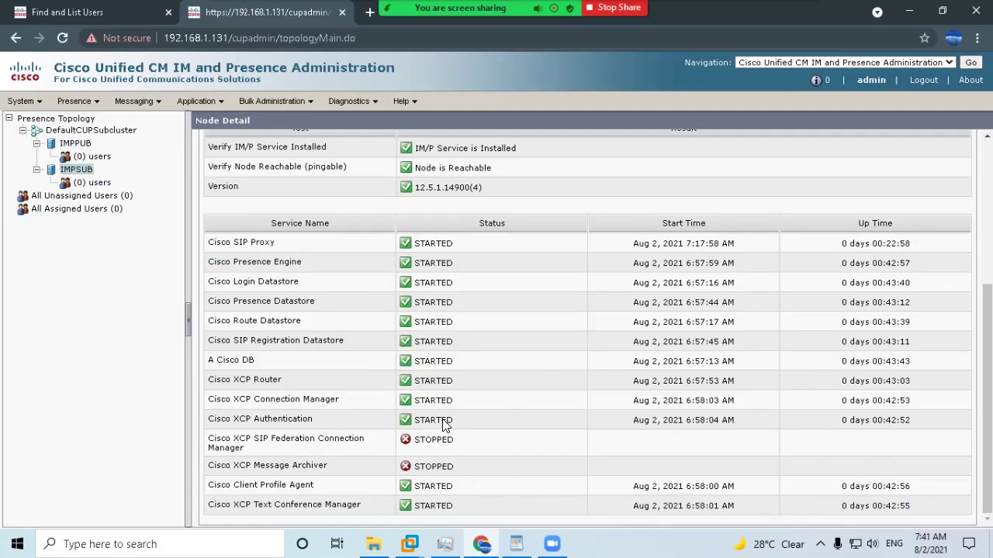
scroll(440, 413, up, 3)
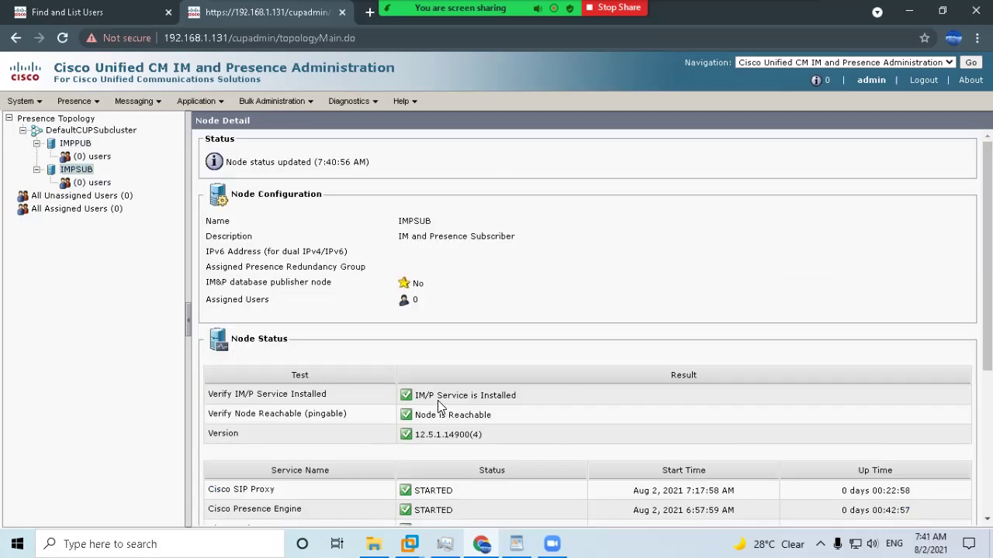
Step: Review the TFTP servers in the client settings and the CCMCIP entry in the CCMCIP profile list
mouse_move(201, 103)
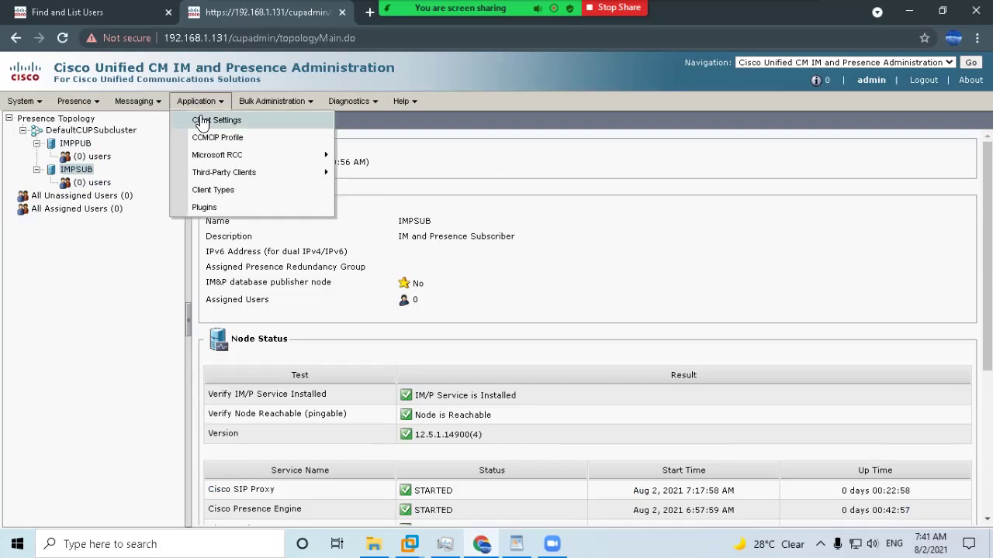
click(202, 122)
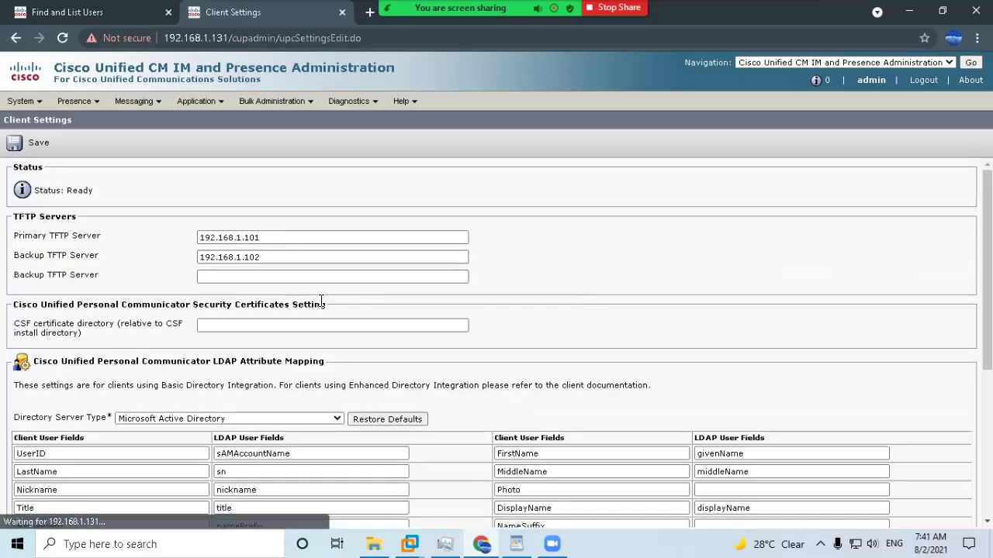
scroll(307, 318, down, 5)
scroll(307, 318, up, 5)
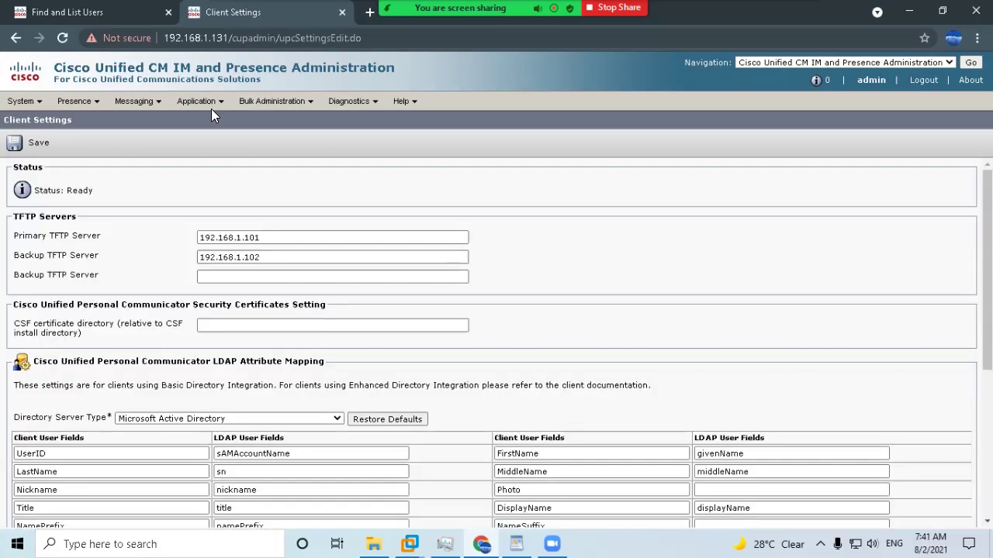
mouse_move(211, 109)
click(222, 138)
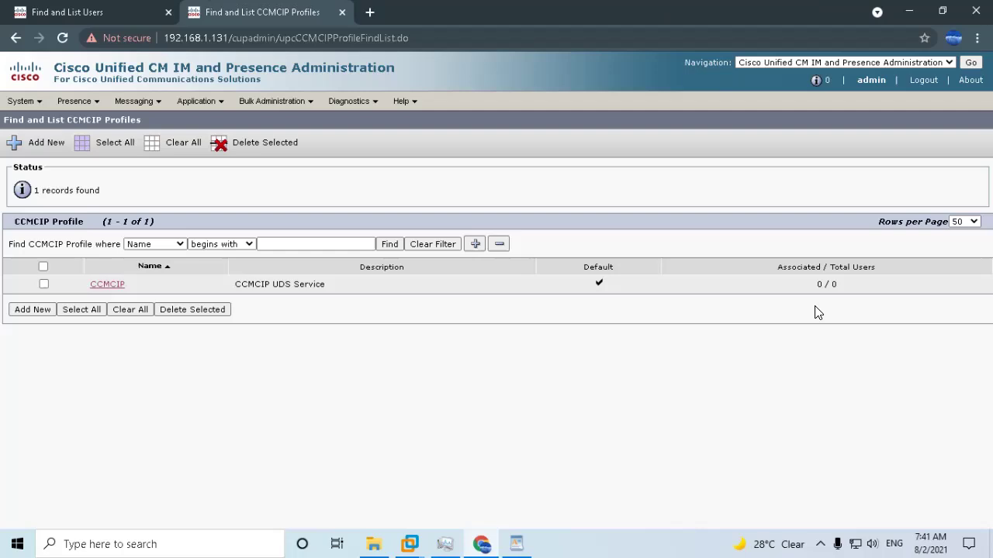
click(605, 7)
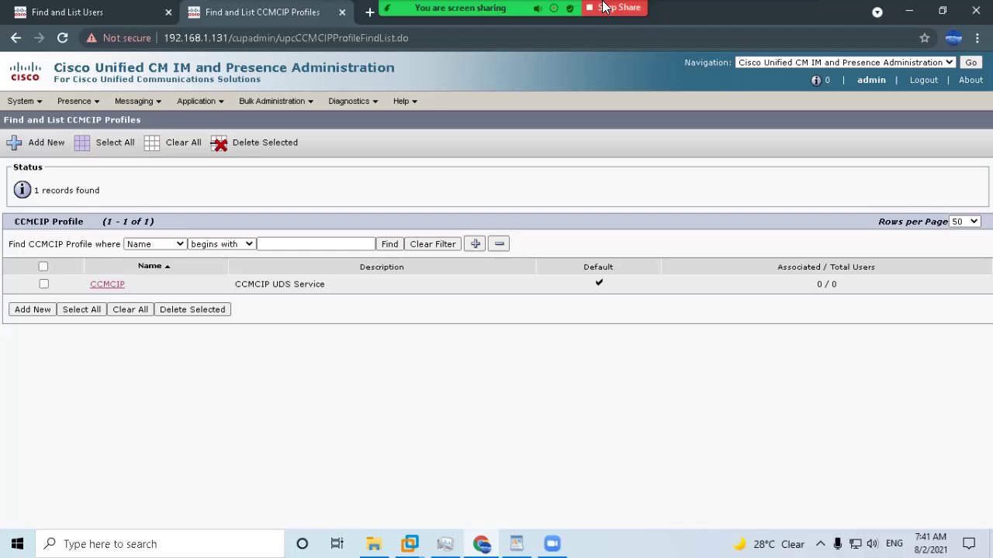